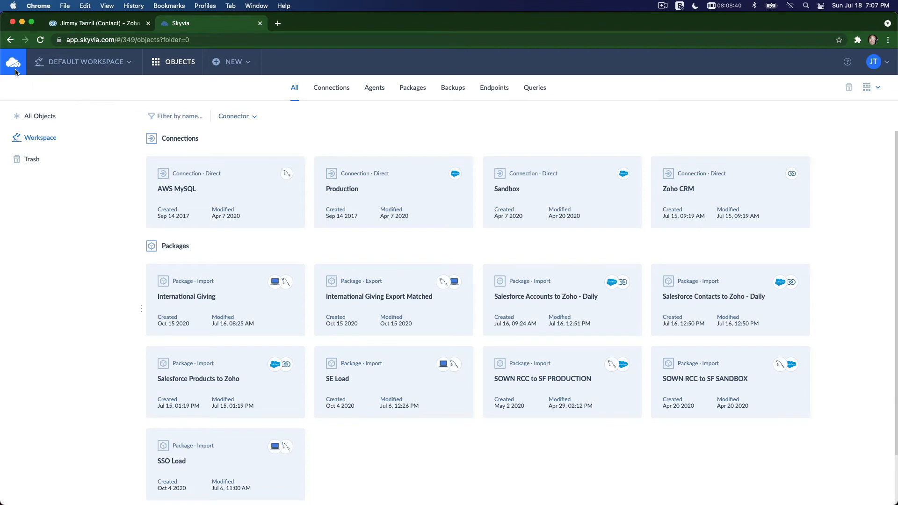
- View the Skyvia home page in a separate browser tab and close that tab
left_click(275, 26)
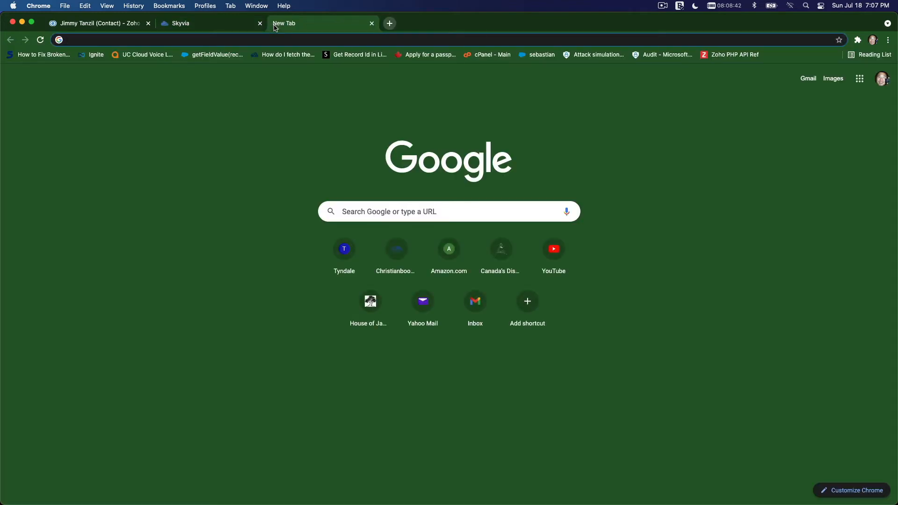
type("skyvi")
key("Return")
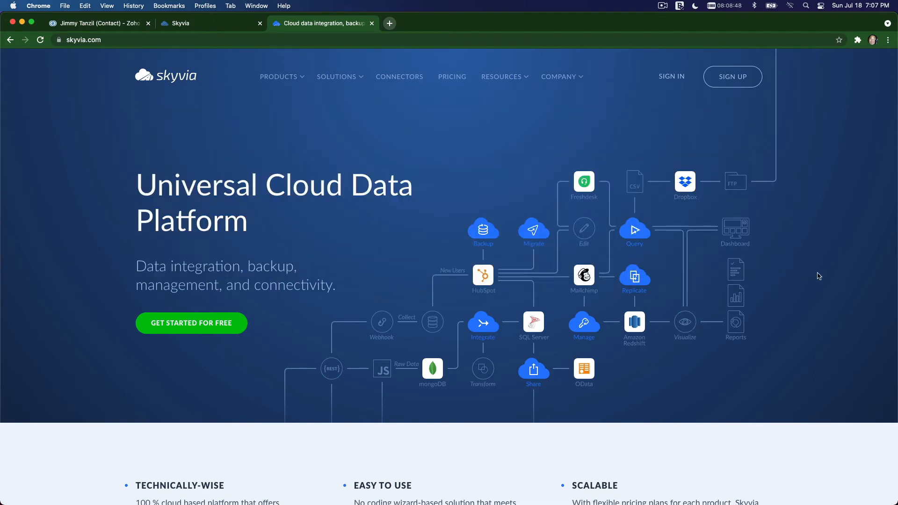
left_click(372, 23)
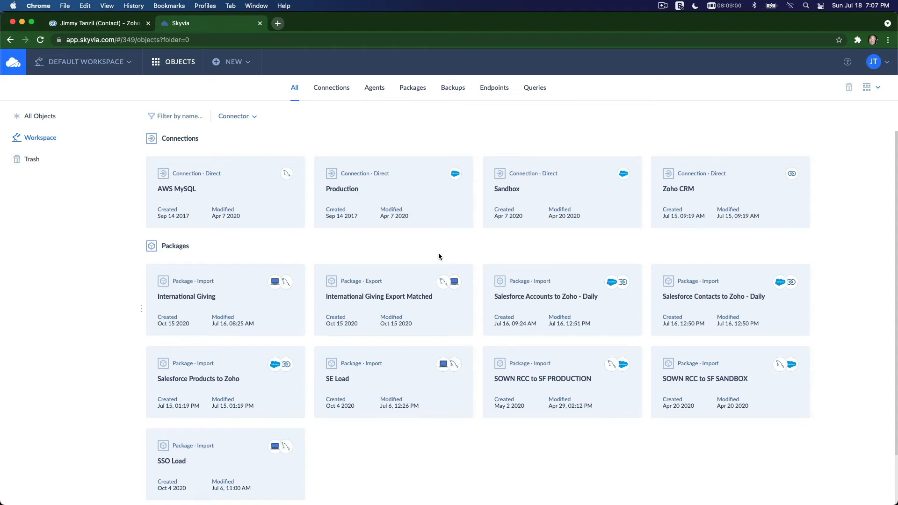
- Examine the Salesforce-to-Zoho import packages in Skyvia alongside the contact record in Zoho CRM
mouse_move(526, 286)
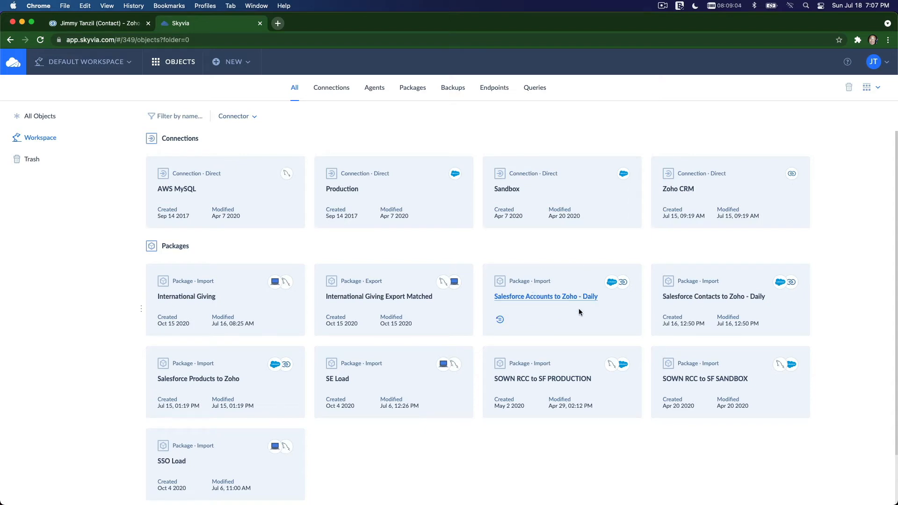
left_click(662, 311)
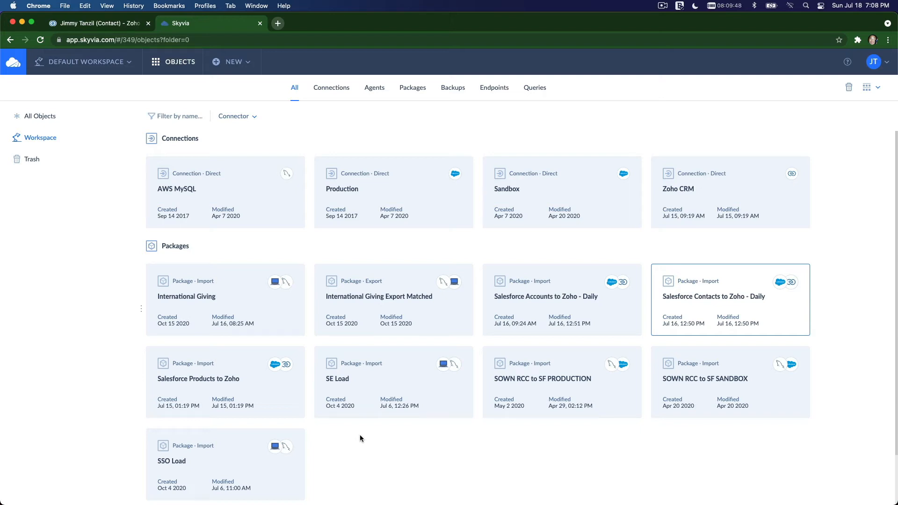
left_click(88, 26)
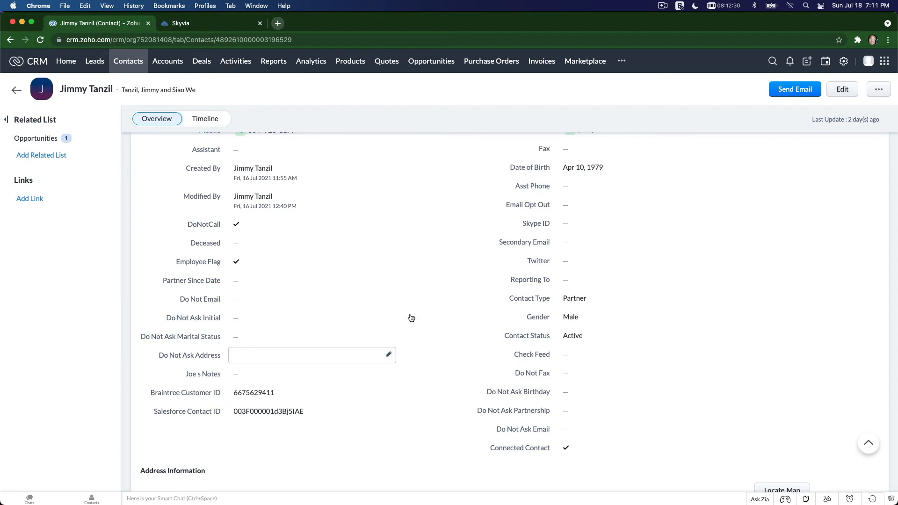
left_click(206, 24)
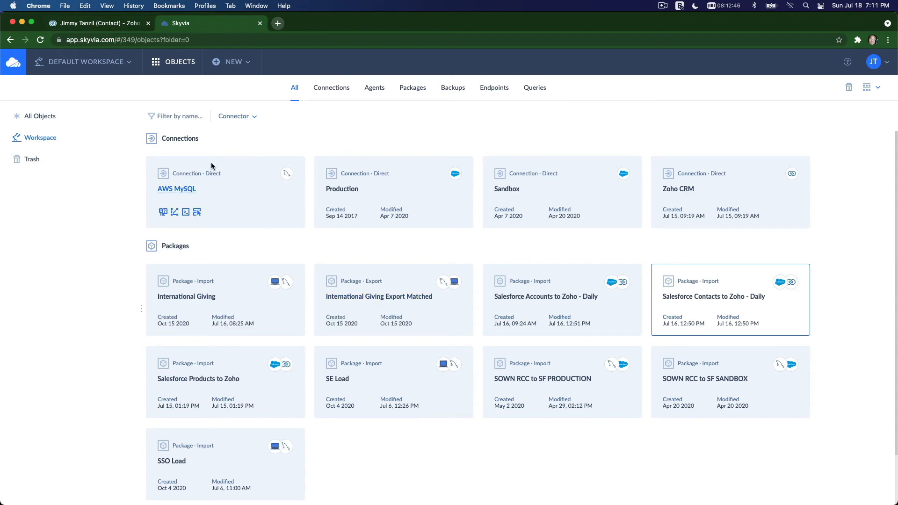
left_click(92, 29)
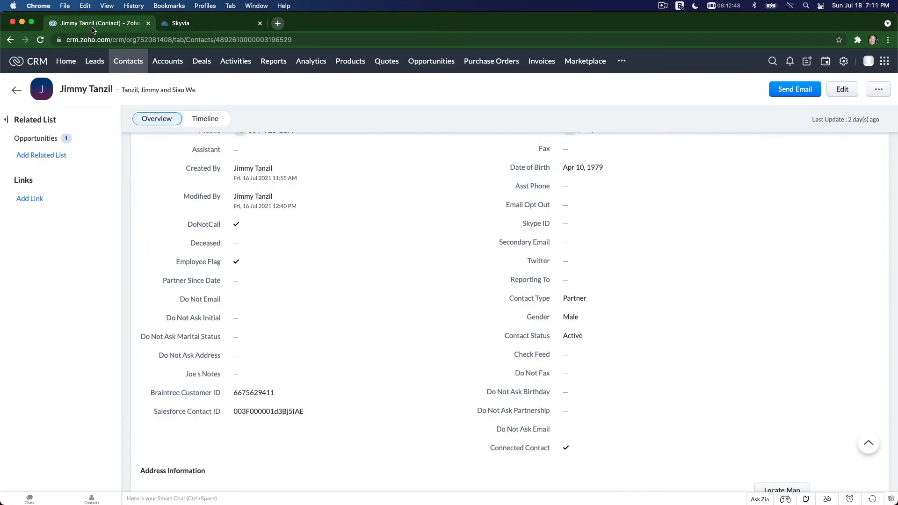
left_click(179, 30)
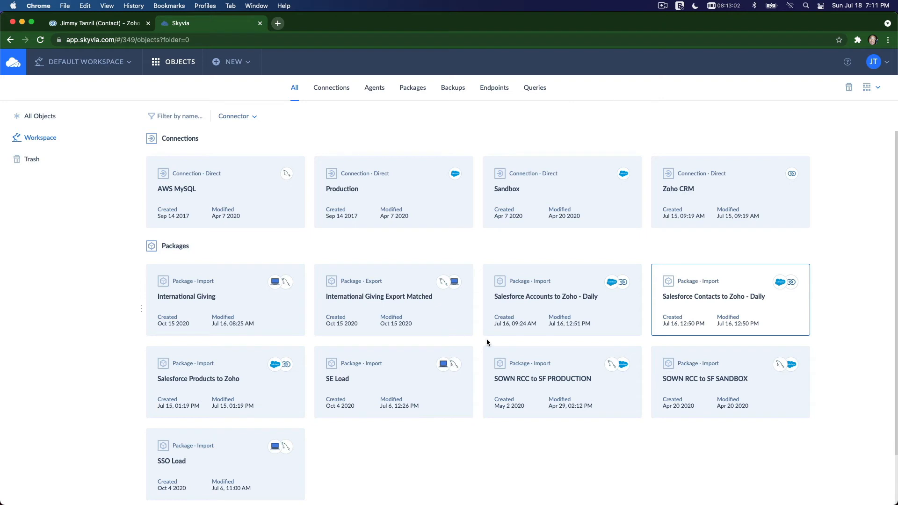
- Start a new opportunity from the Zoho CRM contact record and set its subject to "Giving for this month"
left_click(95, 25)
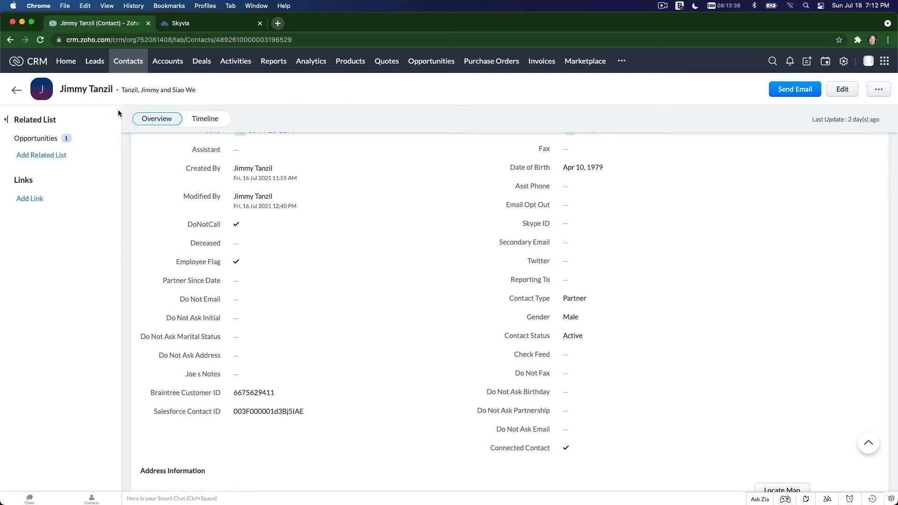
mouse_move(105, 141)
left_click(105, 140)
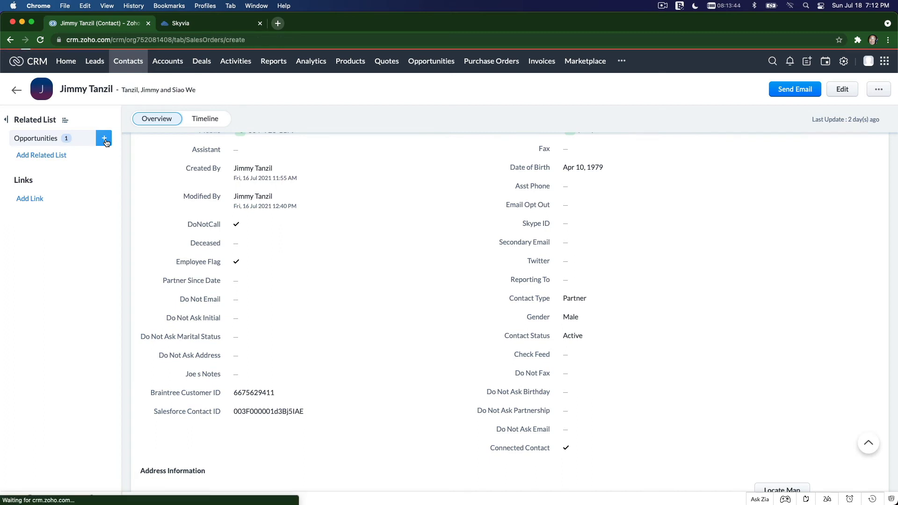
left_click(123, 174)
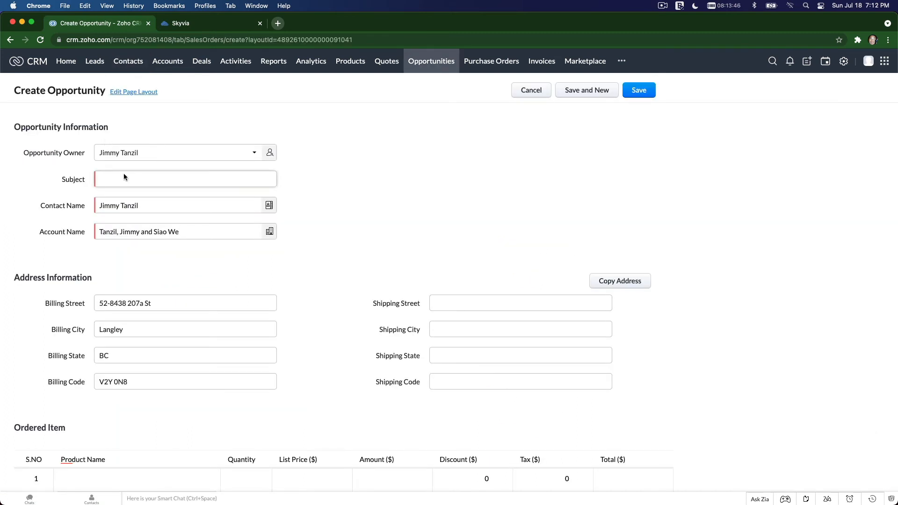
type("Givinh")
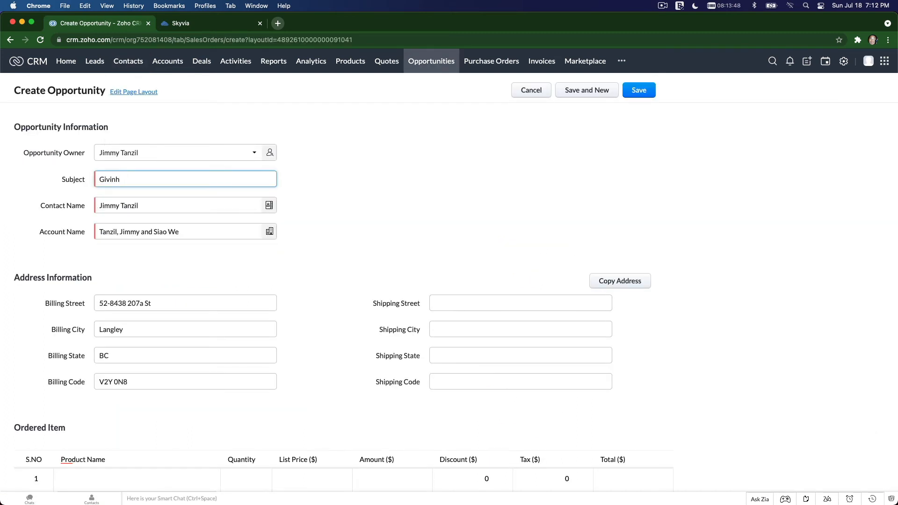
key("BackSpace")
type("g fot a")
key("BackSpace")
key("BackSpace")
key("BackSpace")
type("r this month")
left_click(341, 201)
- Add the product "000001 - Contribution" as the first ordered item with a list price of 200
scroll(342, 202, "down", 6)
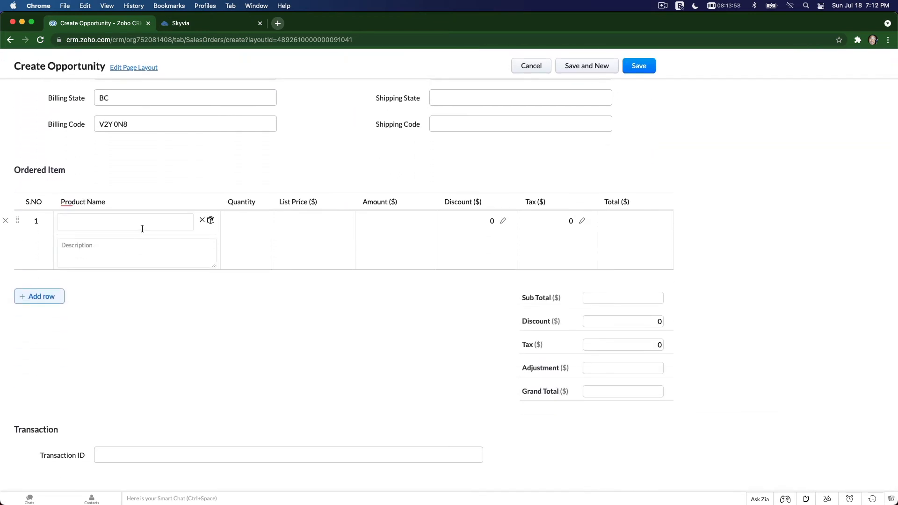
left_click(142, 225)
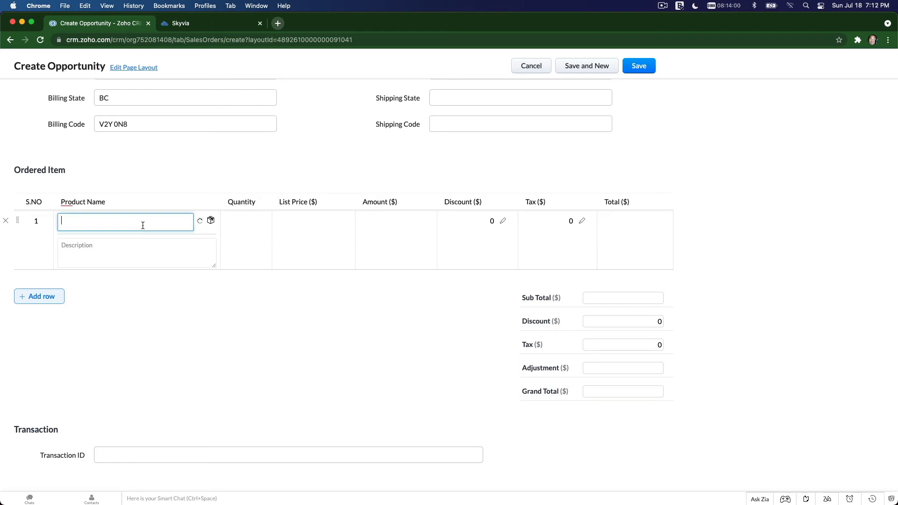
type("000001")
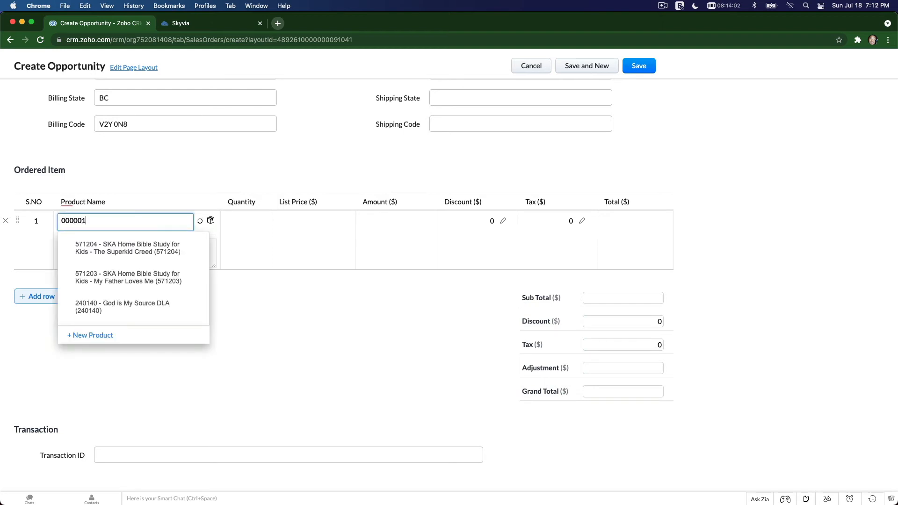
left_click(146, 249)
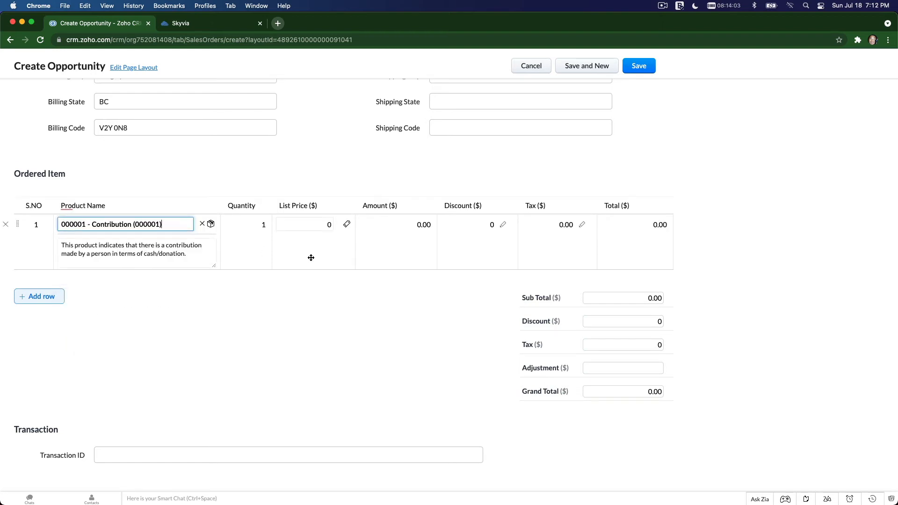
left_click(296, 225)
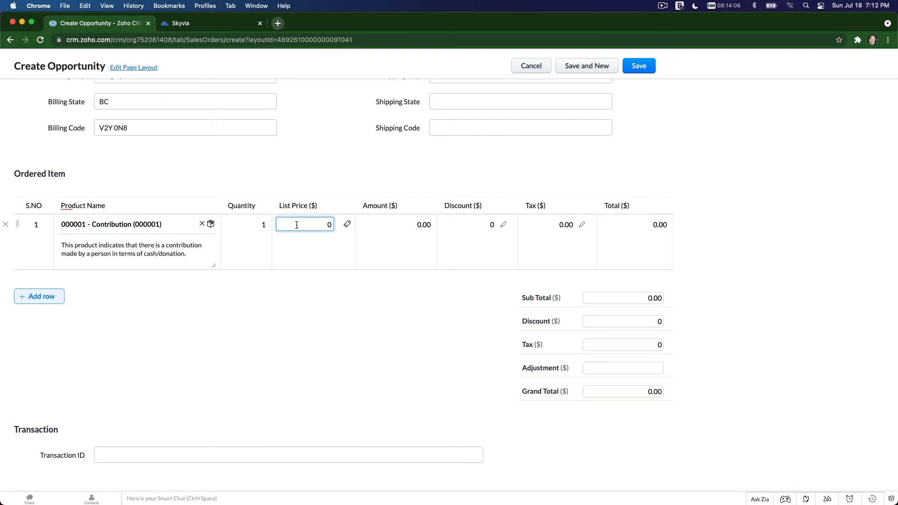
type("200")
key("Delete")
left_click(346, 284)
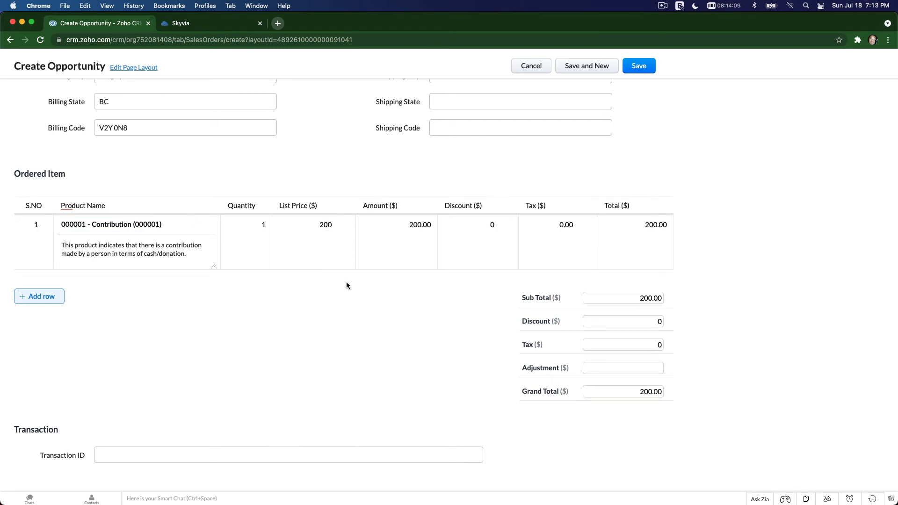
- Add a second ordered item with the product "200029R - King James Version Bible Russian"
left_click(43, 300)
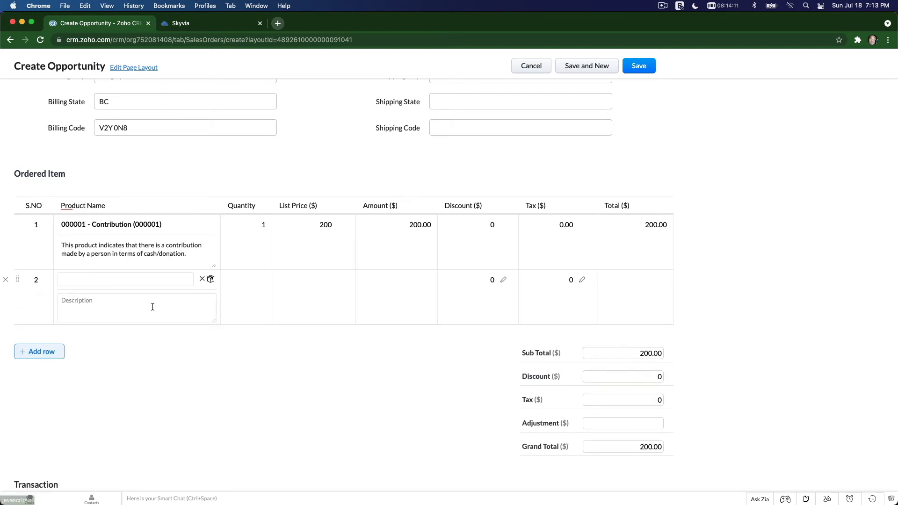
left_click(133, 280)
type("Bible")
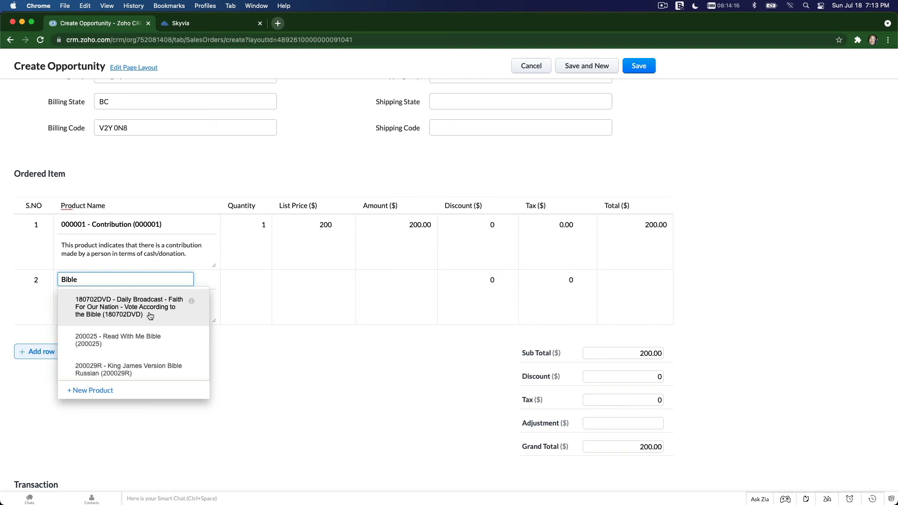
scroll(150, 316, "down", 2)
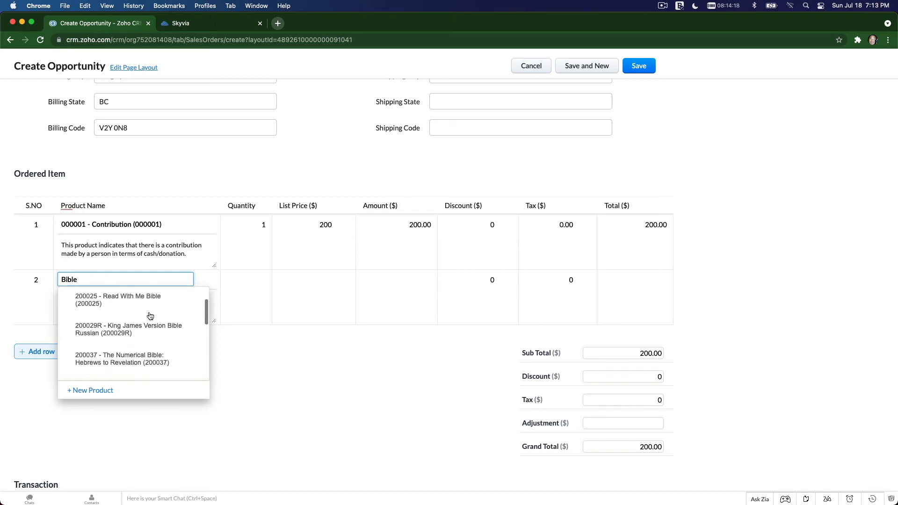
left_click(158, 338)
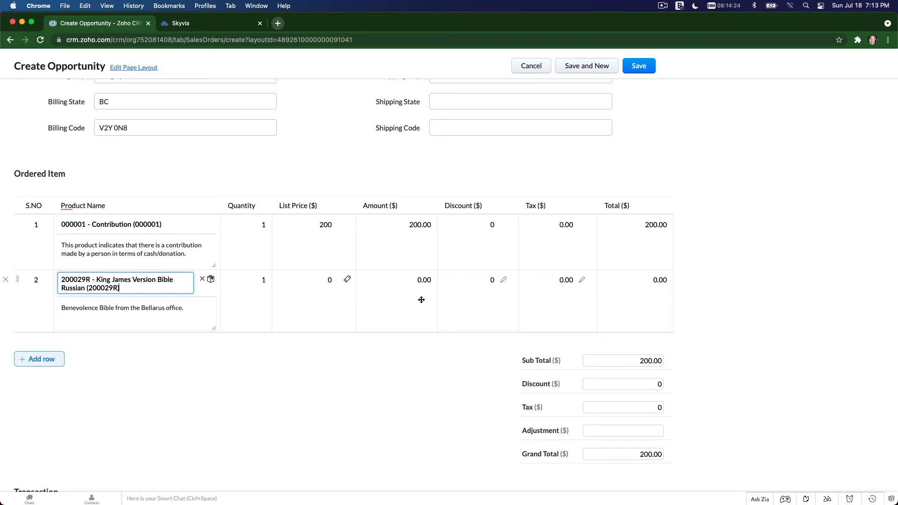
left_click(428, 374)
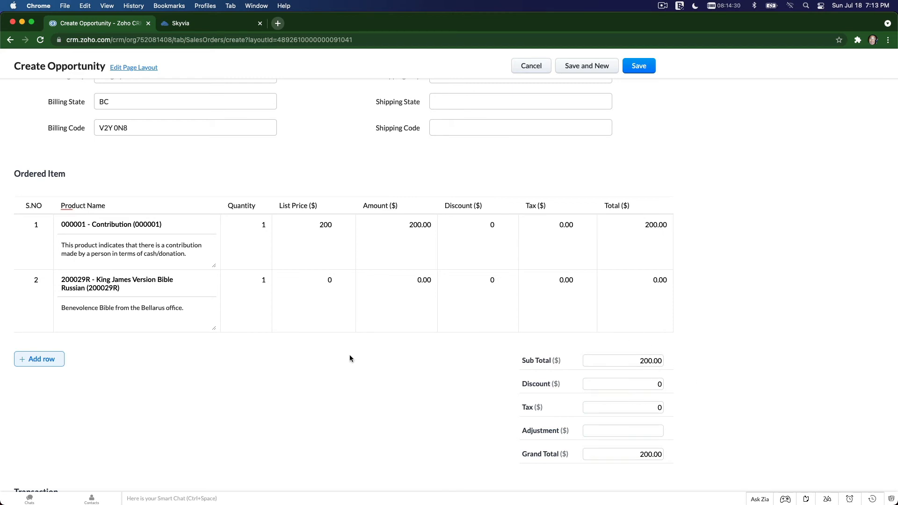
- Check the entries of the new opportunity form and save the opportunity
scroll(351, 358, "down", 3)
scroll(350, 358, "up", 10)
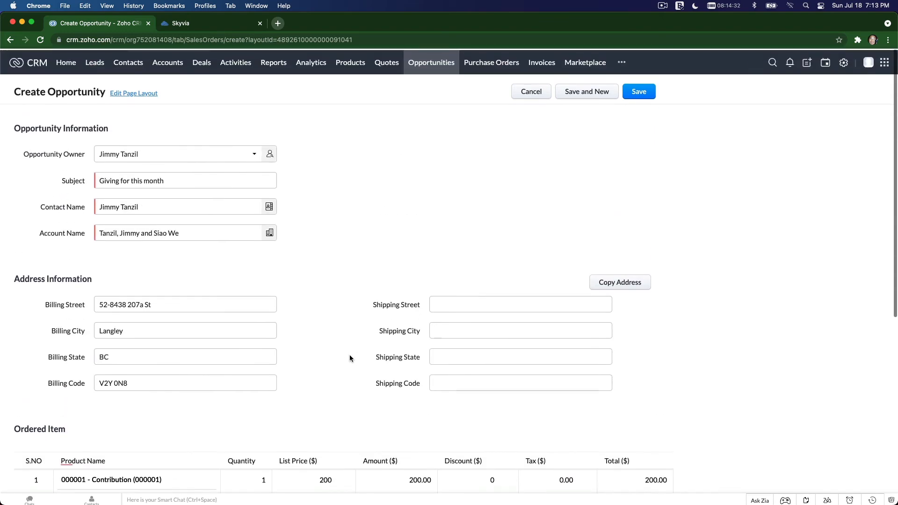
scroll(350, 358, "down", 8)
scroll(349, 359, "down", 1)
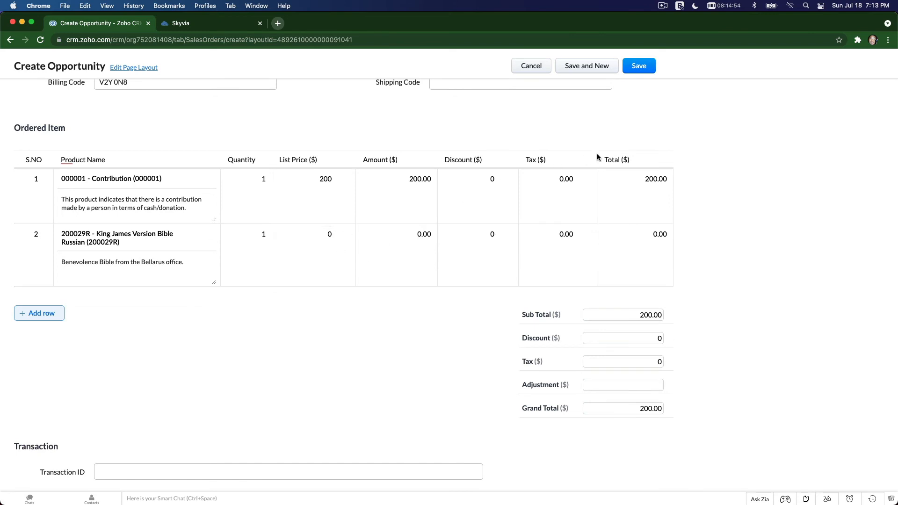
left_click(640, 69)
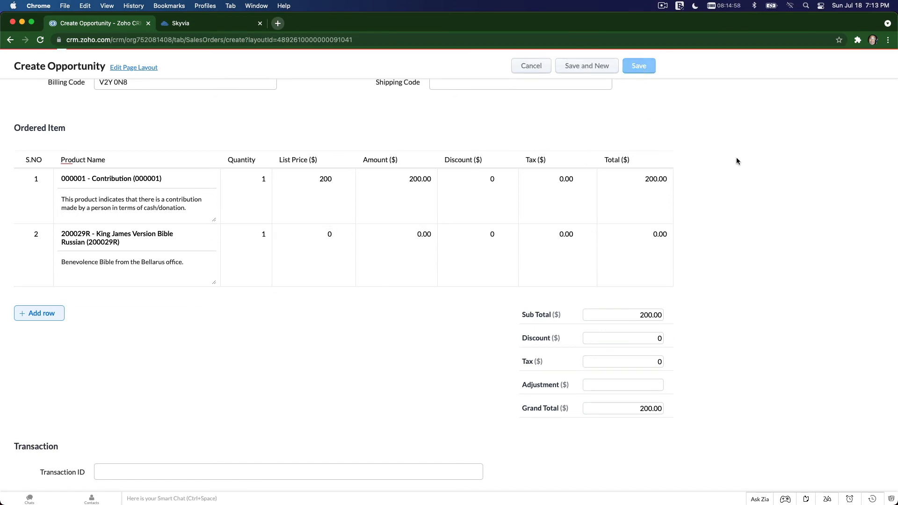
- Open the "Giving for this month" opportunity from the contact's related opportunities and review its details
scroll(500, 176, "down", 8)
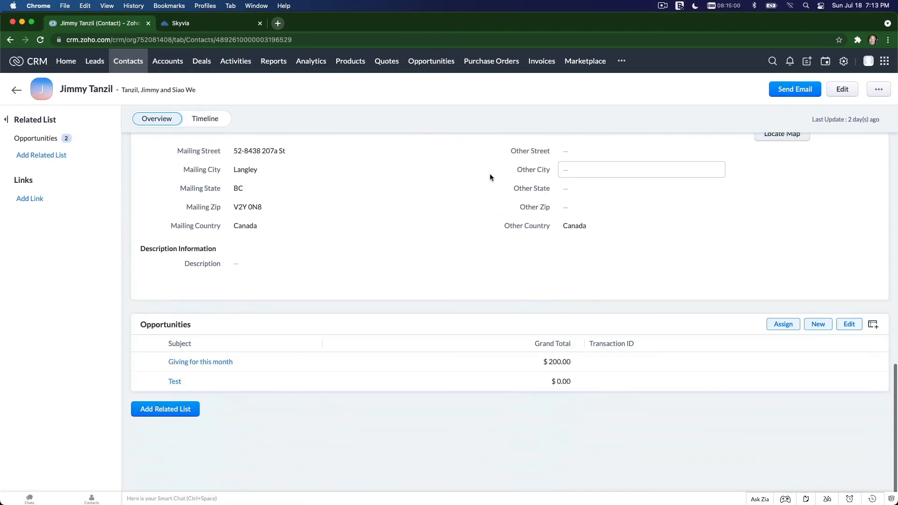
left_click(202, 363)
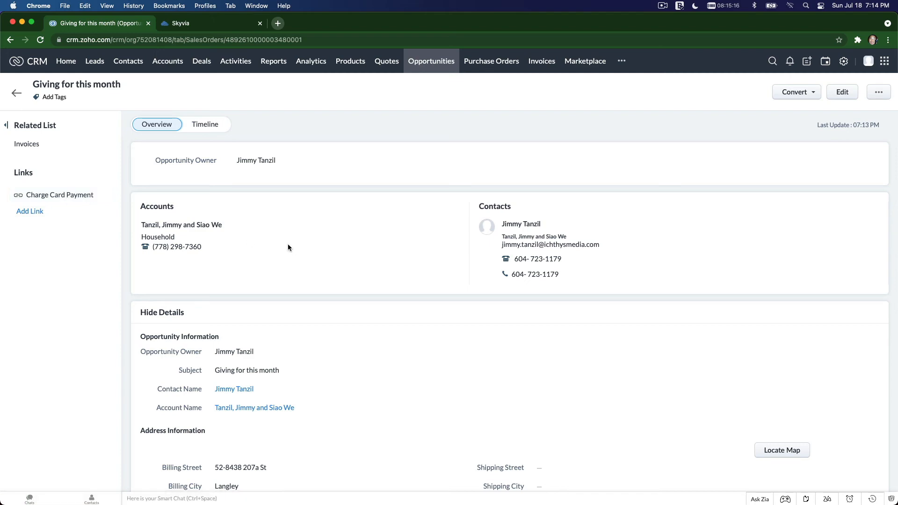
scroll(273, 236, "down", 10)
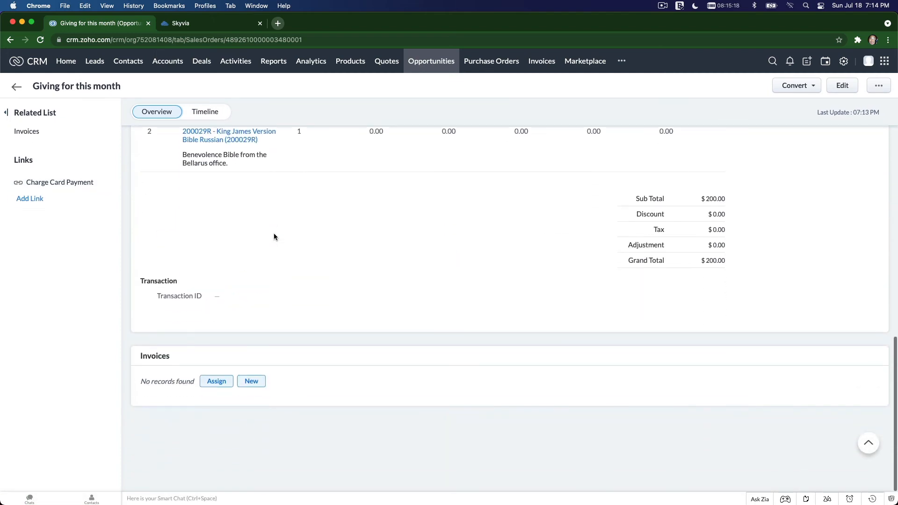
scroll(229, 282, "up", 10)
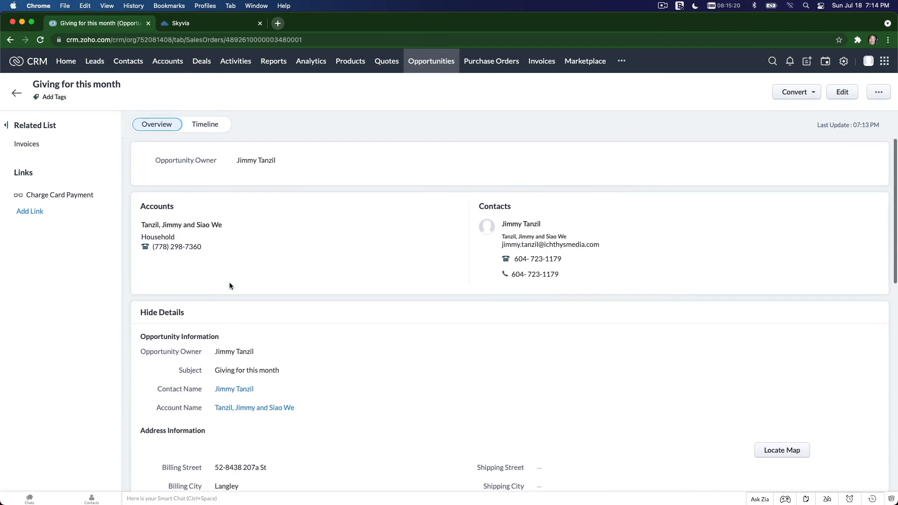
- Open the Charge Card Payment link of the opportunity and enter the credit card number on the payment form
left_click(64, 197)
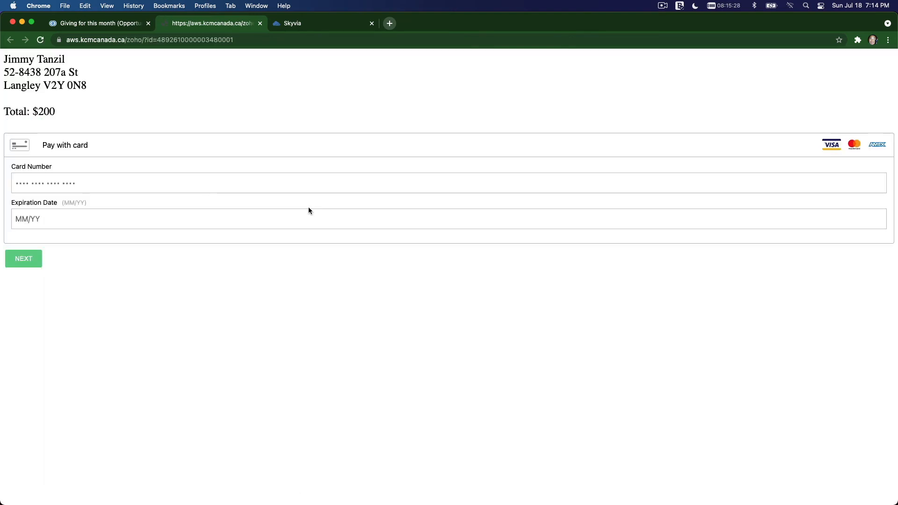
left_click(101, 182)
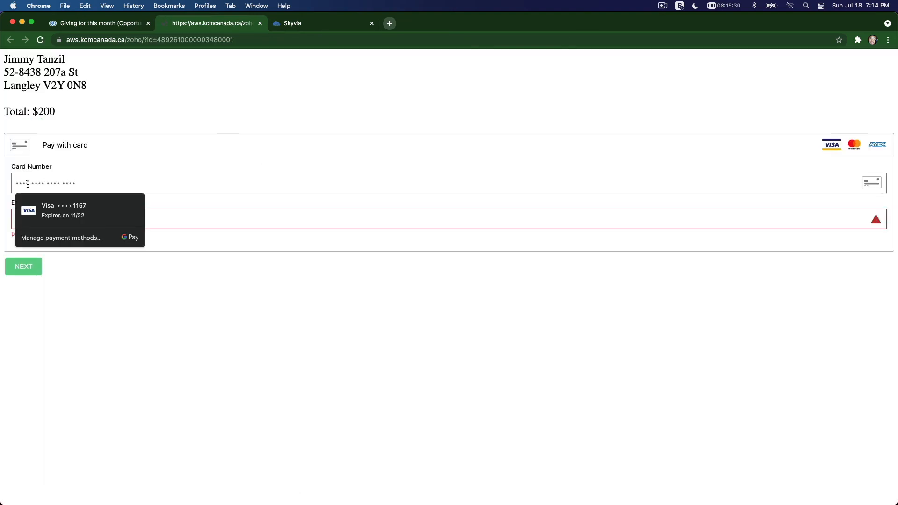
type("4111 1111 1")
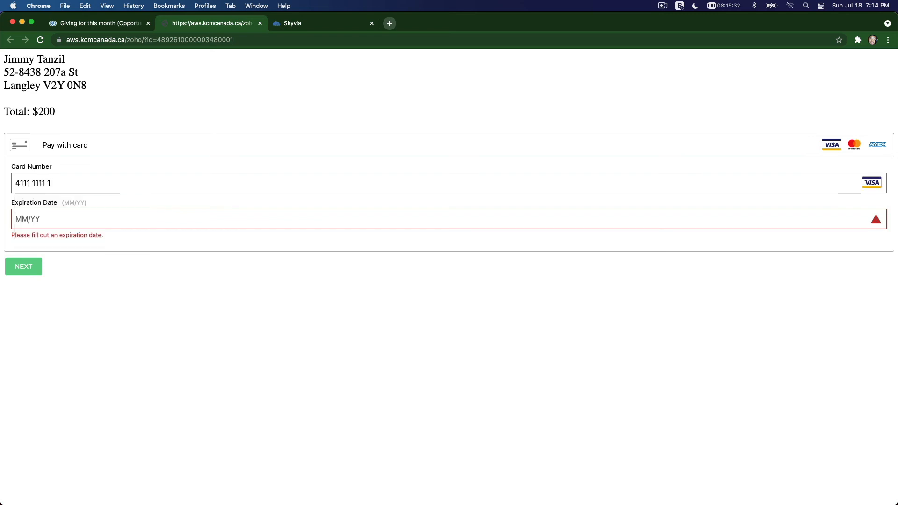
type("111 1111")
- Set the card's expiration date to 11/24 and process the card payment for the opportunity
left_click(28, 219)
type("11 / ")
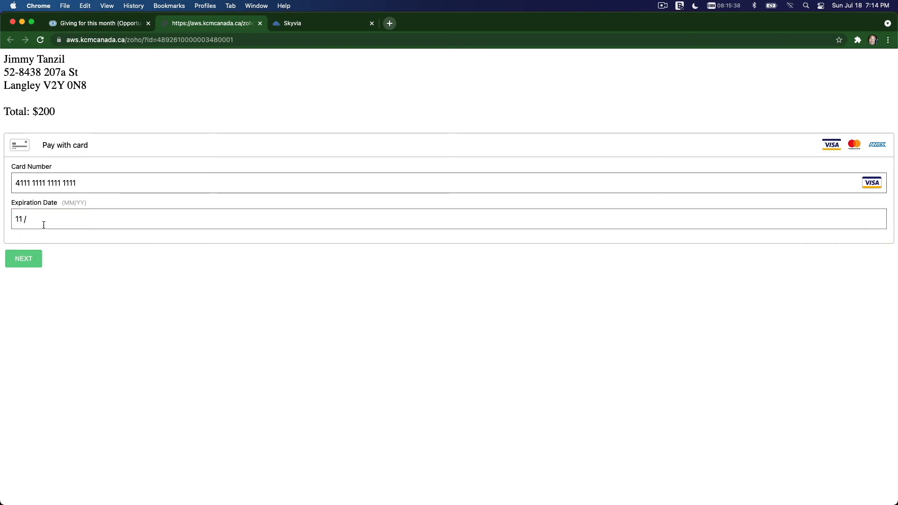
type("24")
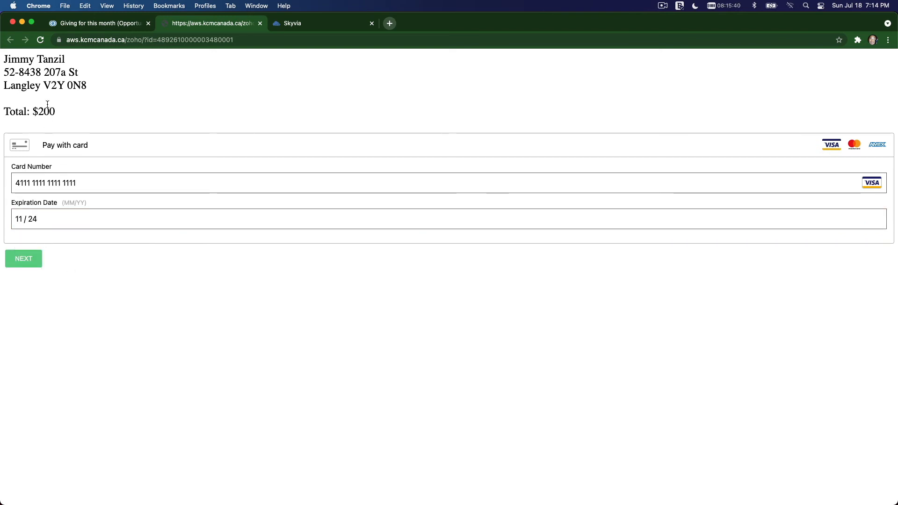
left_click(28, 263)
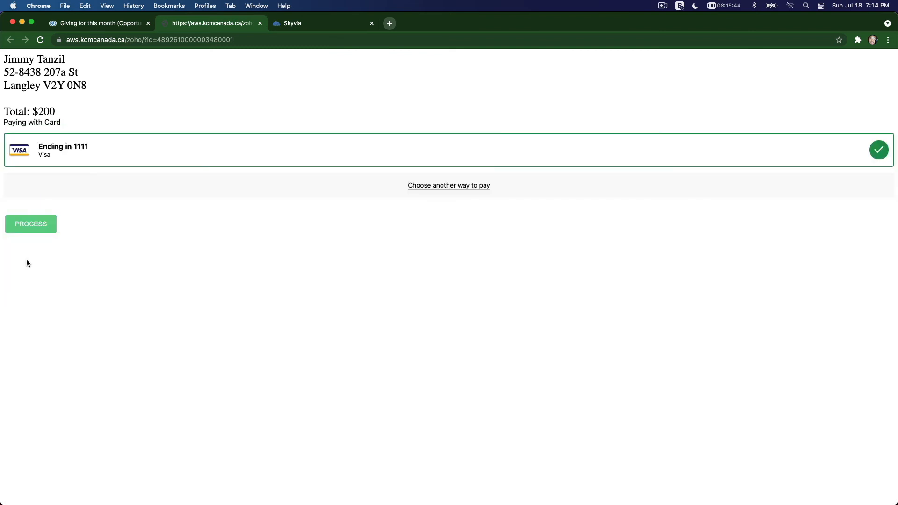
left_click(32, 232)
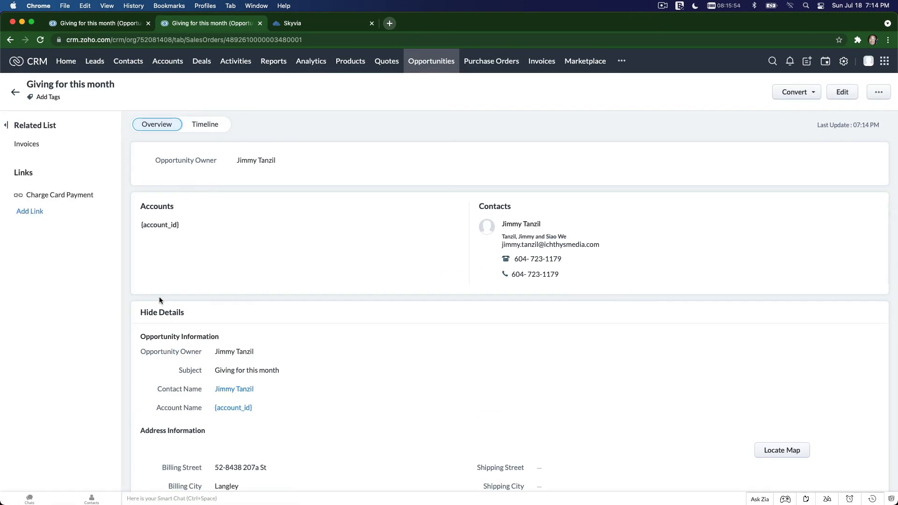
- Review the charged opportunity's details, including its ordered items, grand total and Transaction ID
scroll(386, 283, "down", 3)
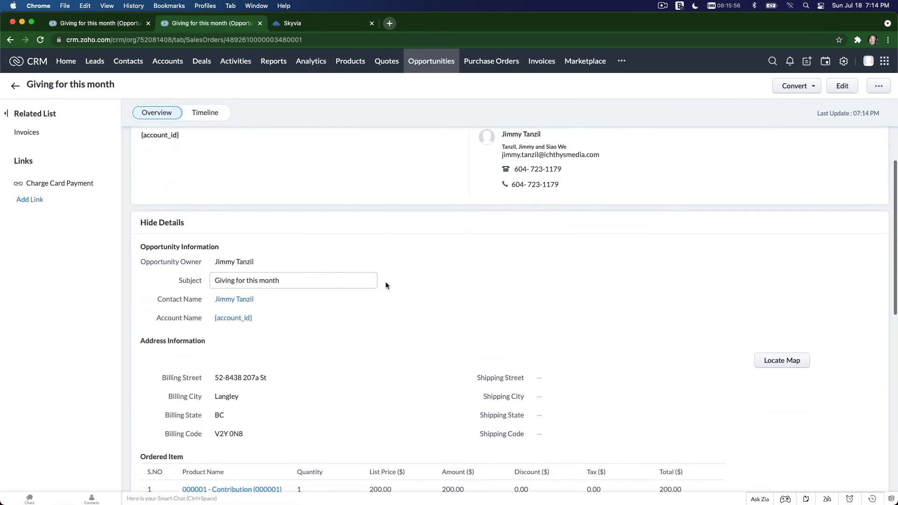
scroll(386, 283, "up", 3)
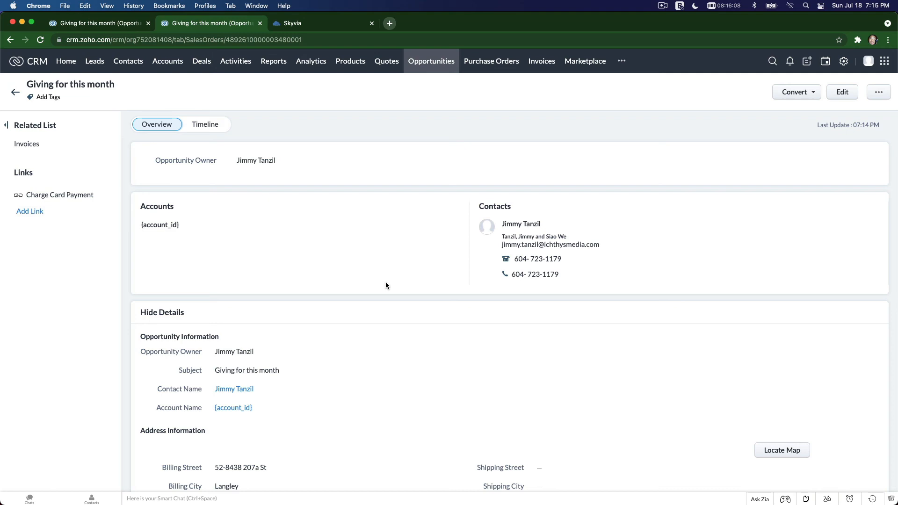
scroll(385, 285, "down", 3)
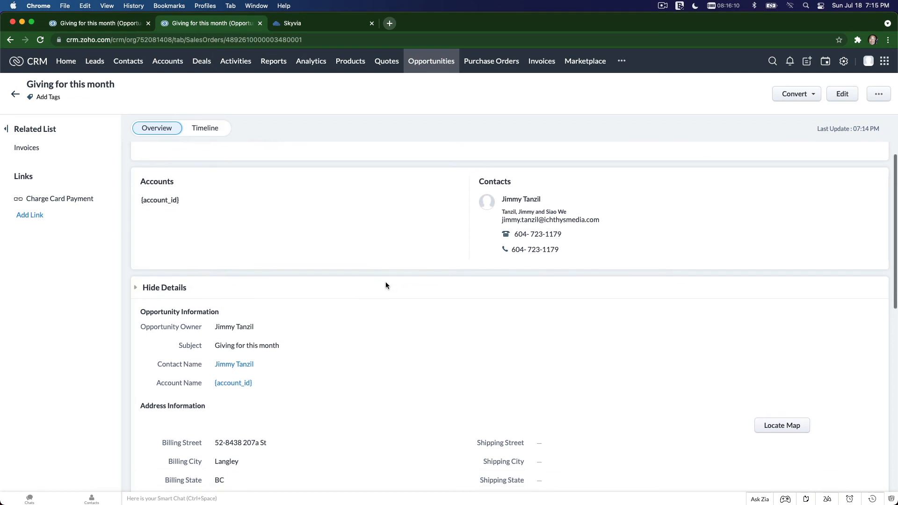
scroll(385, 285, "down", 10)
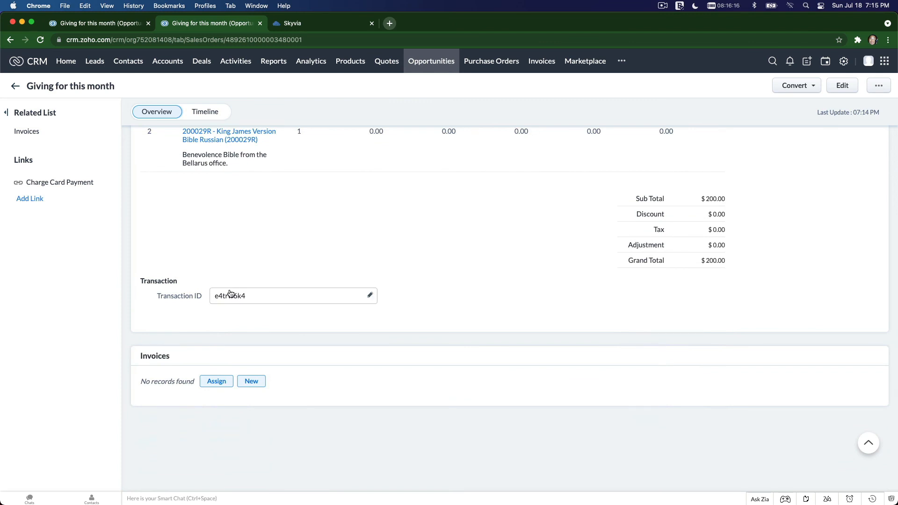
scroll(229, 294, "up", 1)
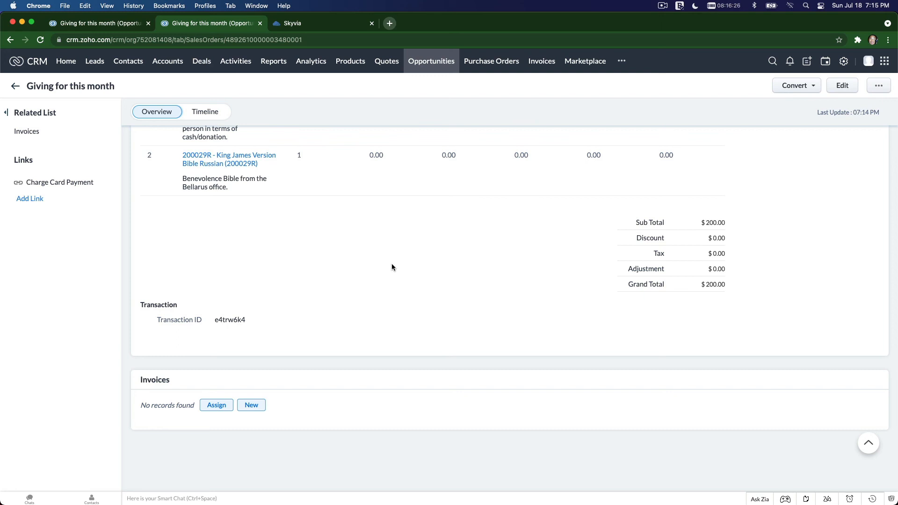
scroll(392, 266, "up", 3)
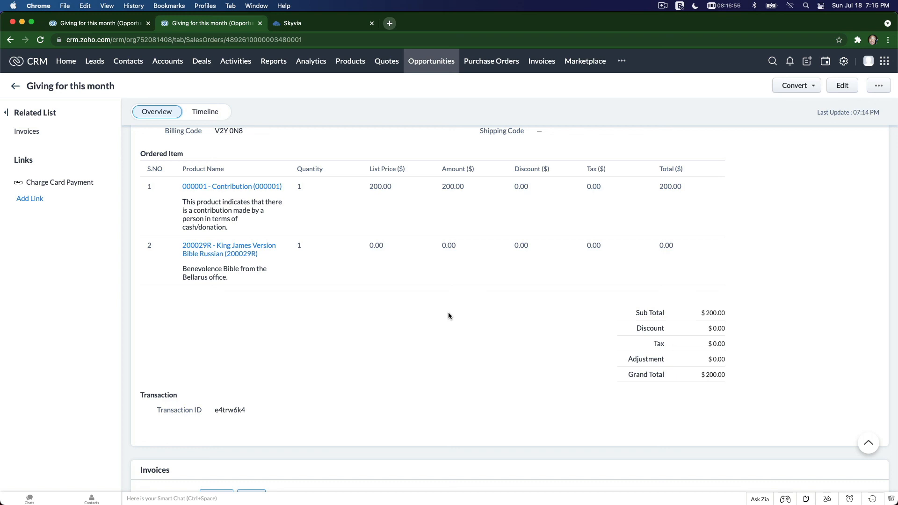
scroll(448, 313, "up", 1)
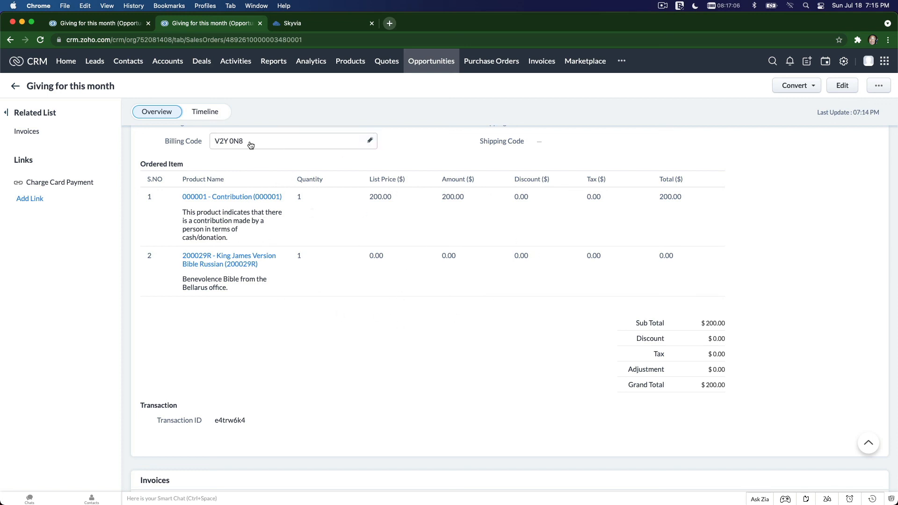
left_click(293, 27)
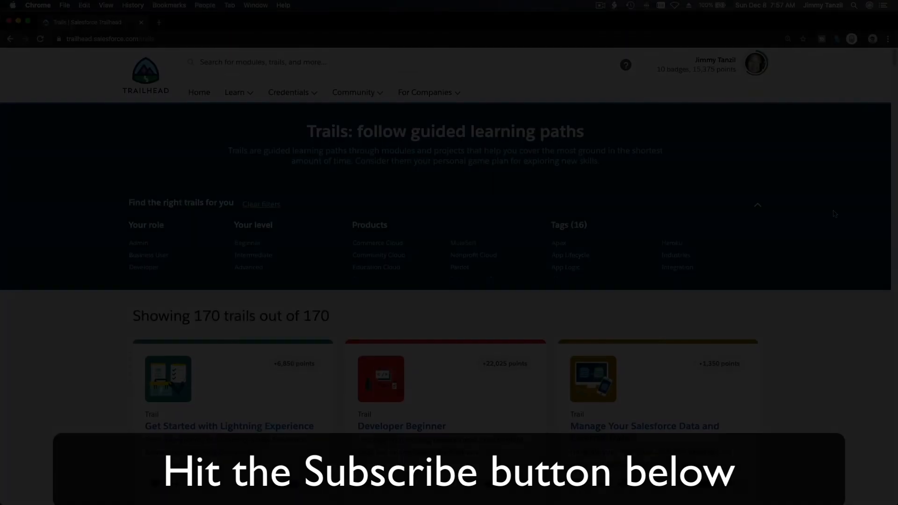
scroll(832, 214, "down", 20)
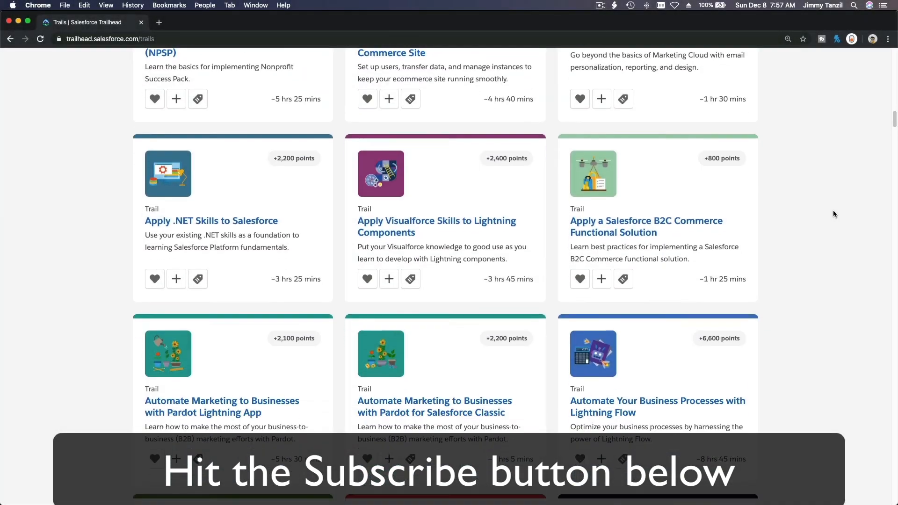
scroll(833, 214, "down", 15)
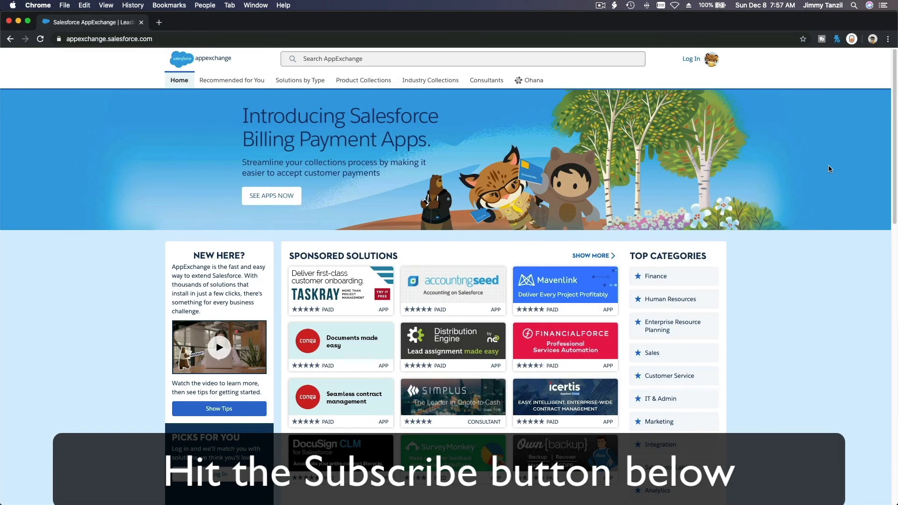
scroll(832, 166, "down", 10)
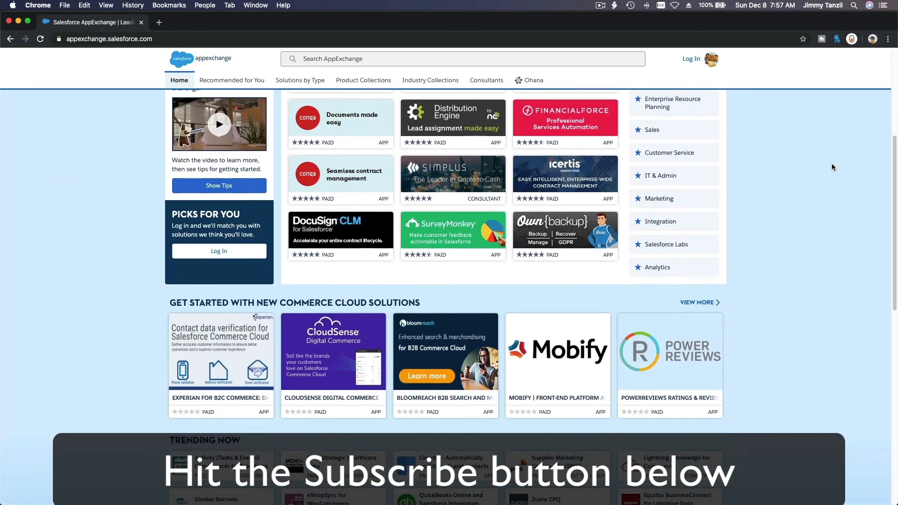
scroll(832, 167, "down", 5)
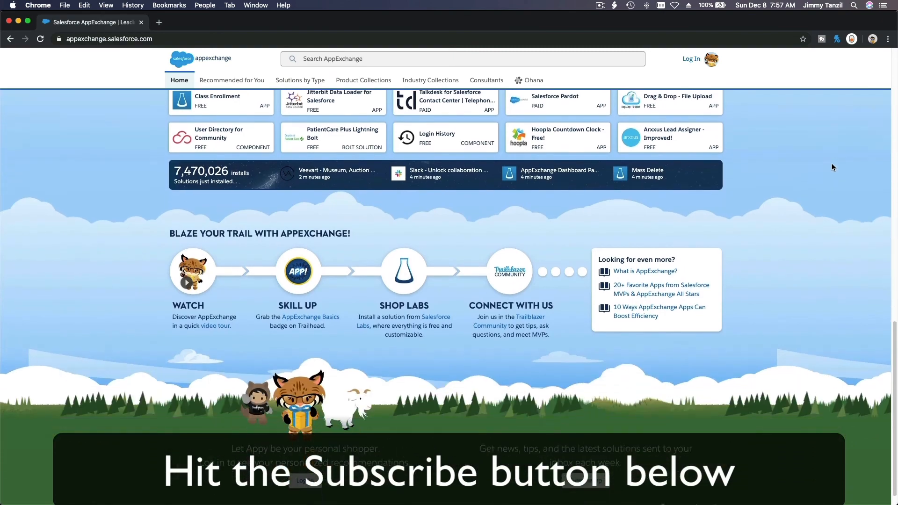